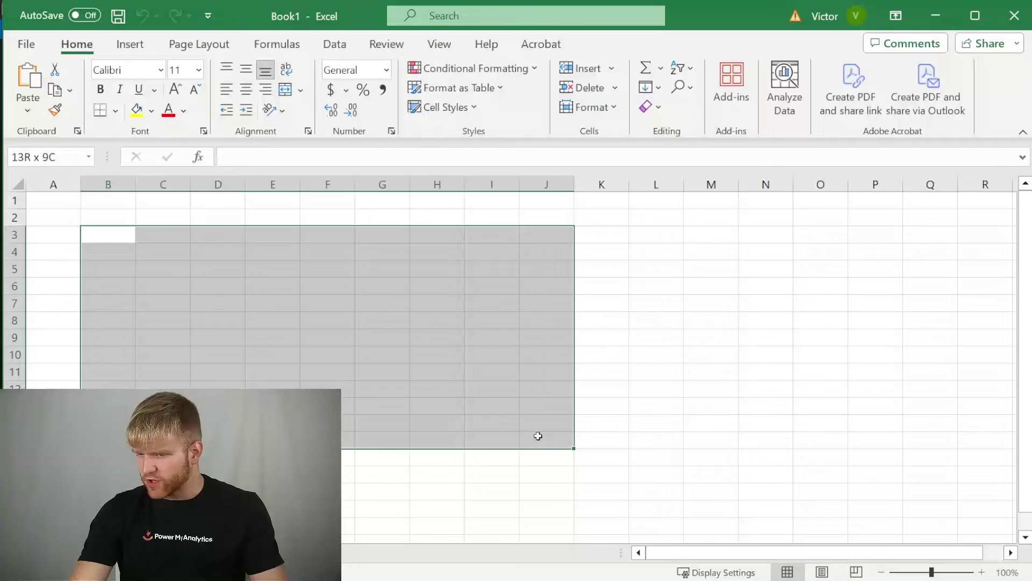
# - Install the PowerMyAnalytics add-in after searching 'power my analytics' in the Office Add-ins store
pyautogui.moveTo(537, 434); pyautogui.dragTo(570, 457)
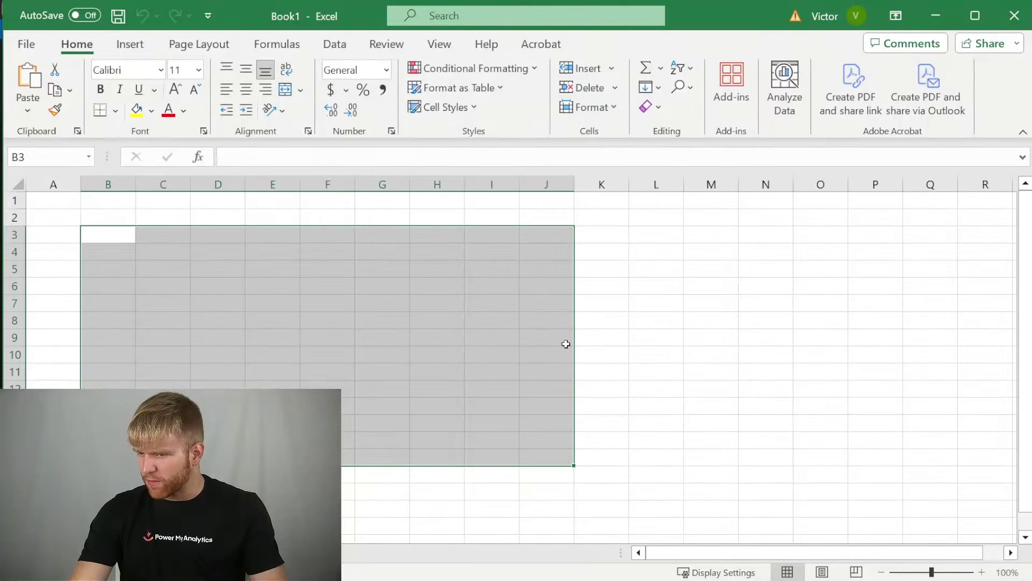
pyautogui.click(727, 93)
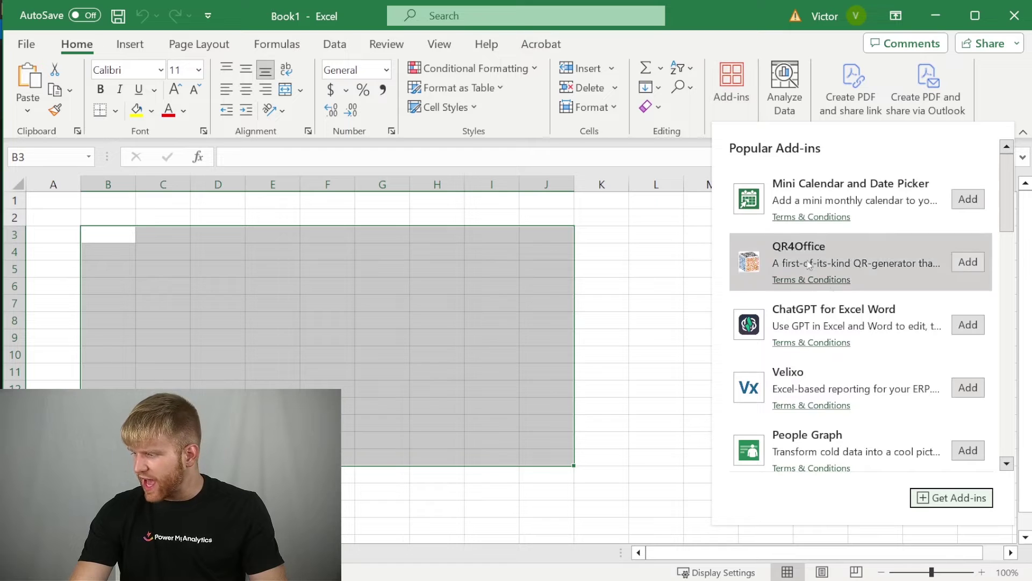
pyautogui.click(927, 497)
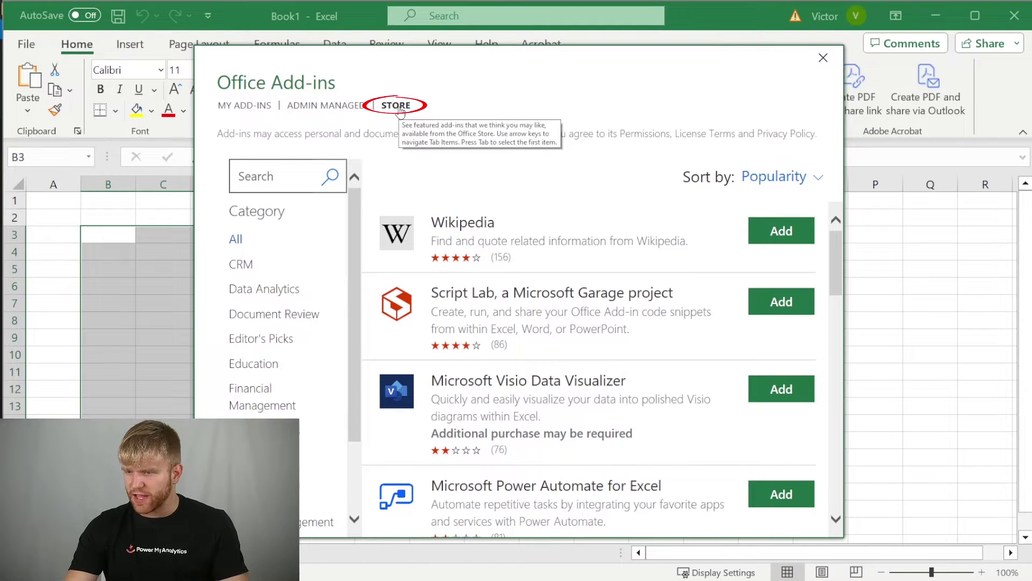
pyautogui.click(400, 108)
pyautogui.click(271, 172)
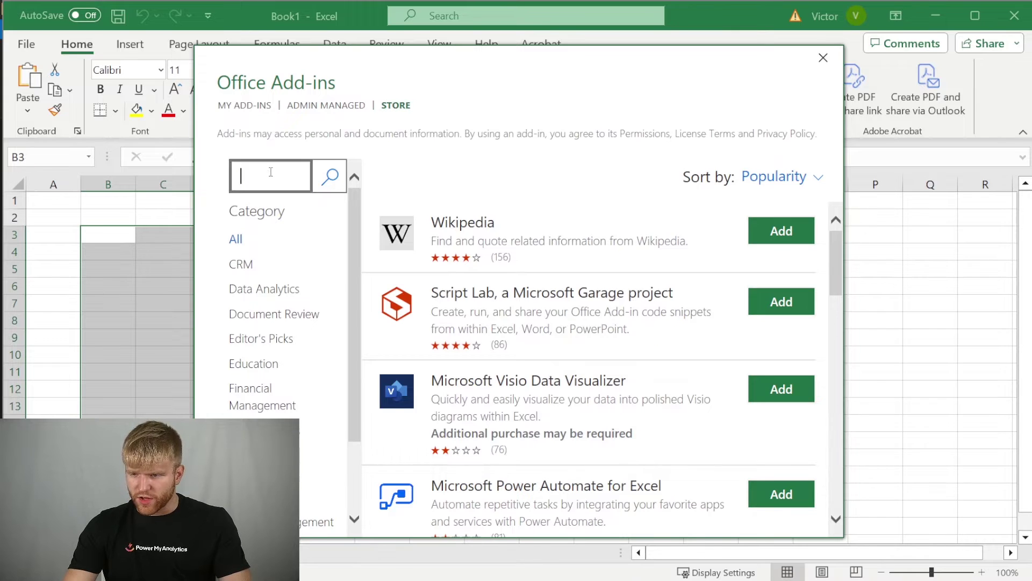
pyautogui.write('power')
pyautogui.write(' my analytics')
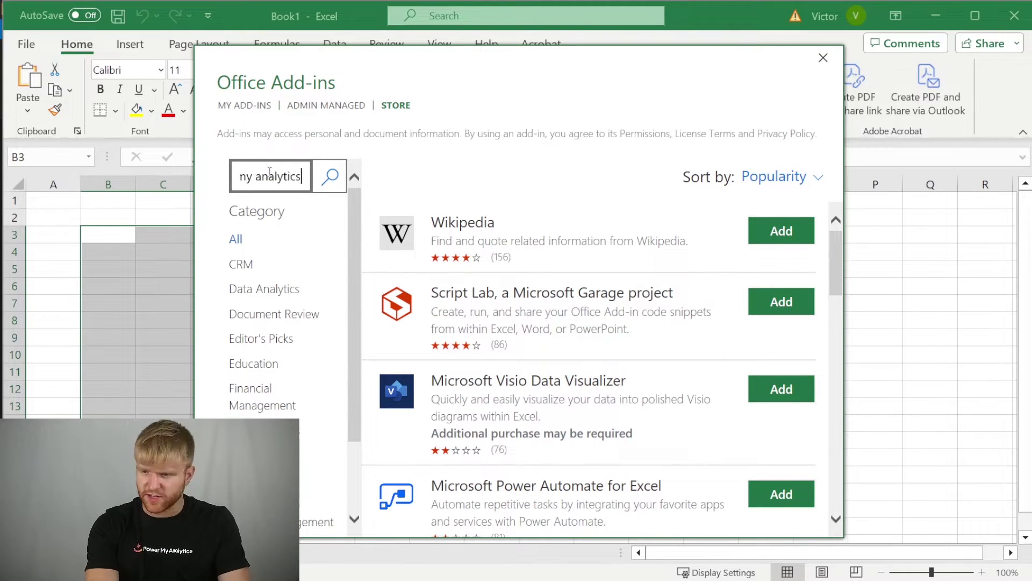
pyautogui.press('Return')
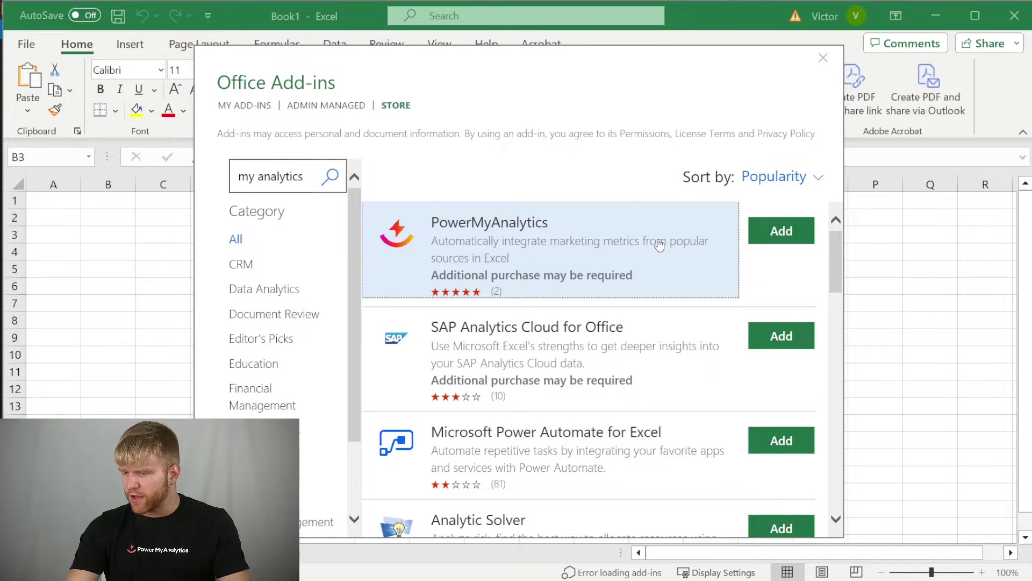
pyautogui.click(781, 230)
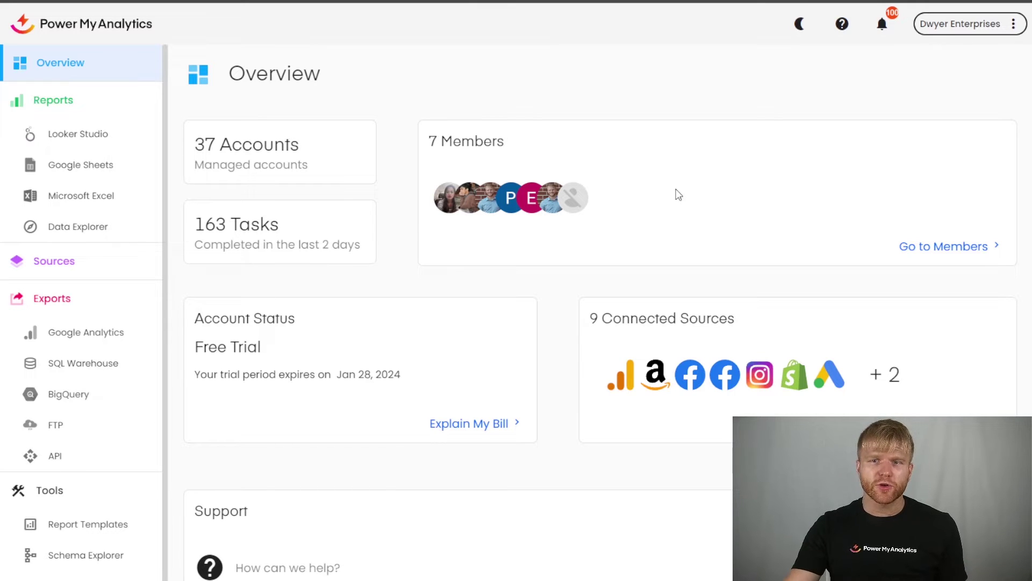
# - Go to the API page in Power My Analytics to get the account's API key
pyautogui.click(95, 464)
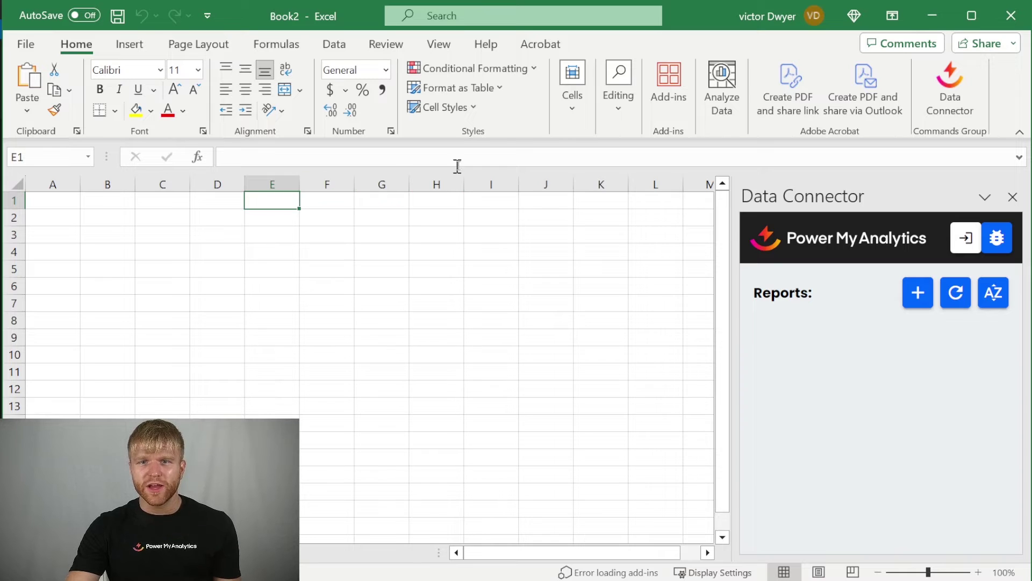
# - Start a new Data Connector report using the Facebook Ads connector, found by searching 'face'
pyautogui.click(956, 105)
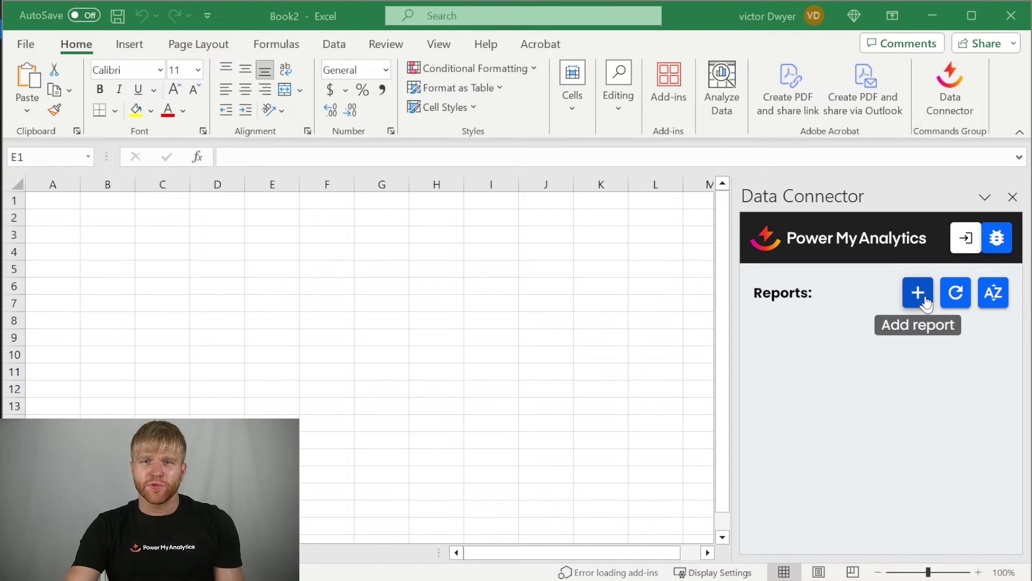
pyautogui.click(924, 299)
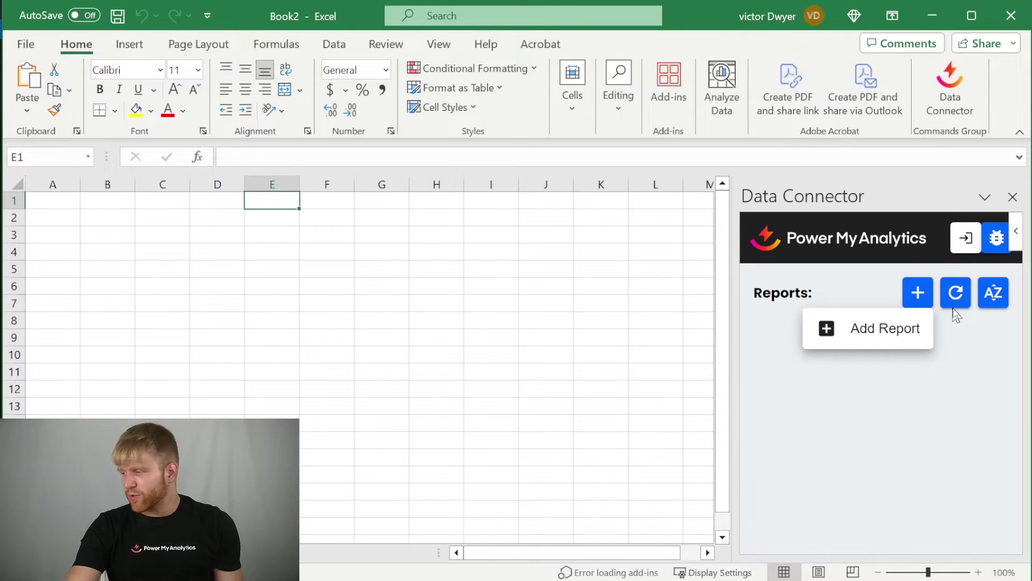
pyautogui.click(892, 329)
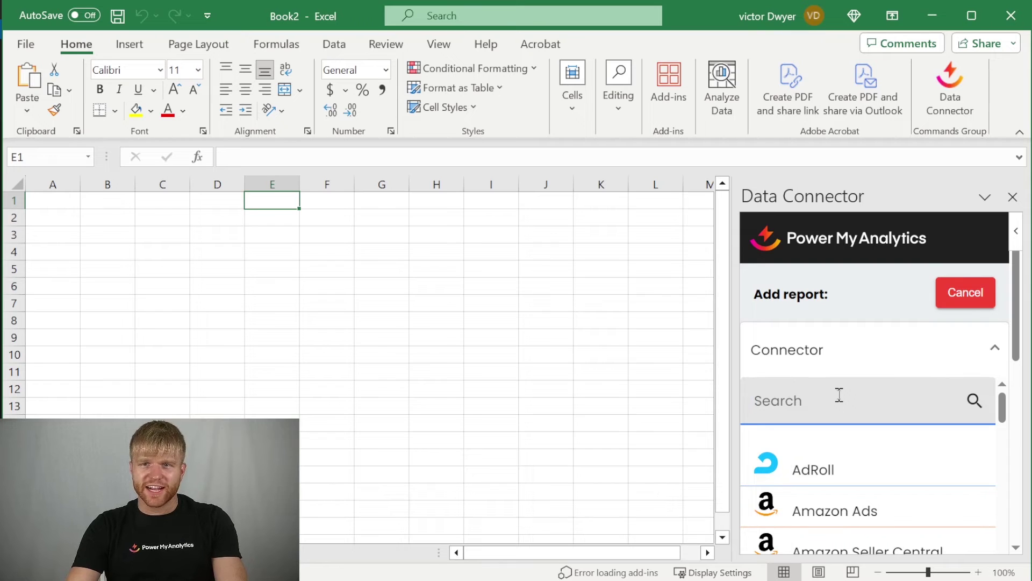
pyautogui.write('face')
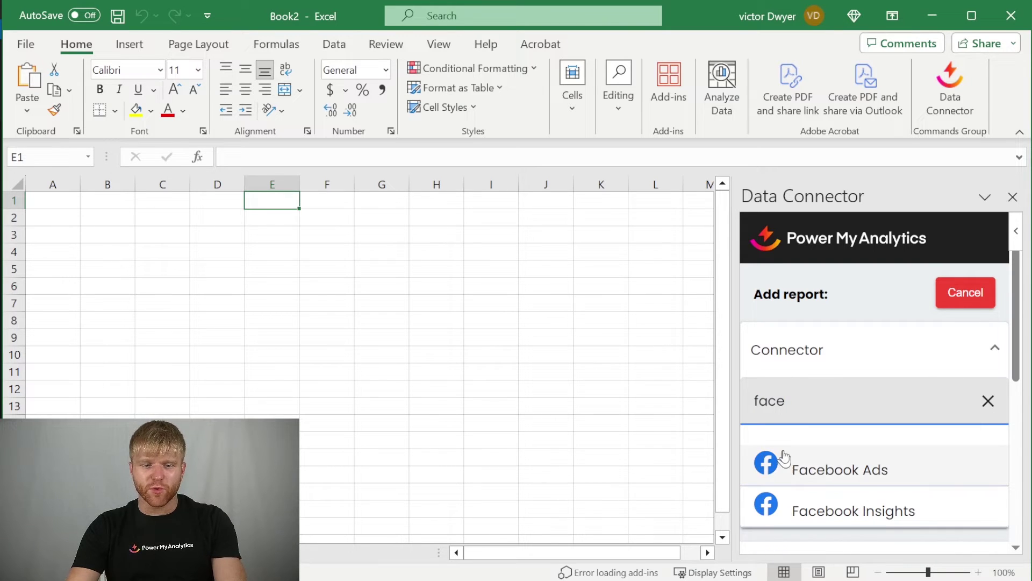
pyautogui.click(809, 463)
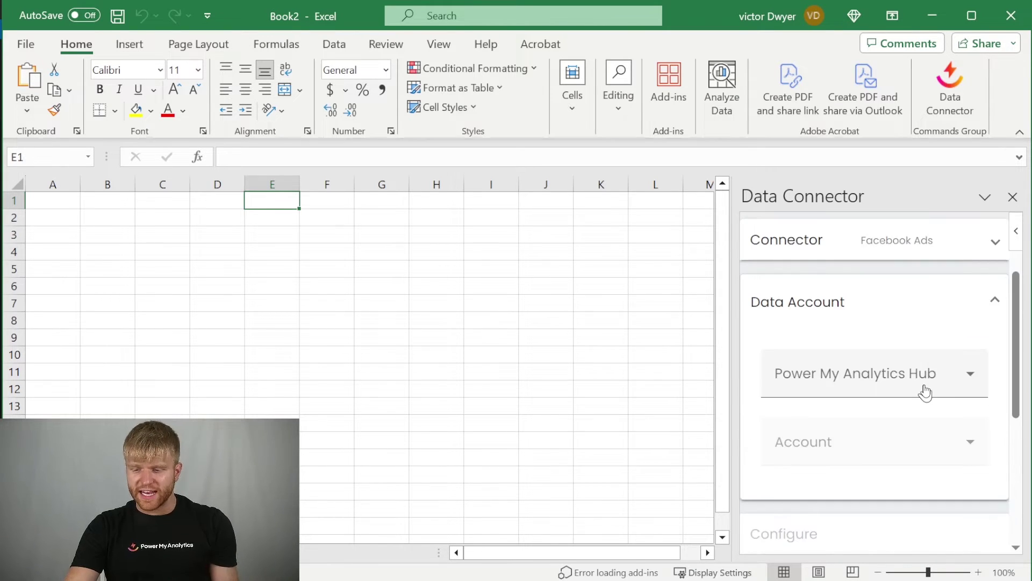
# - Point the report at the organization hub's Sample Account
pyautogui.click(925, 391)
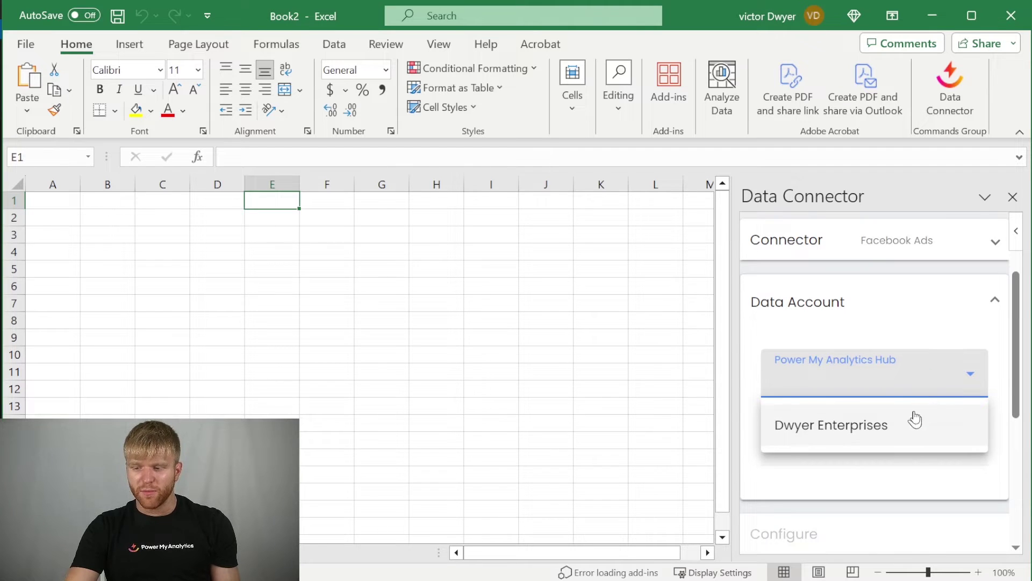
pyautogui.click(906, 435)
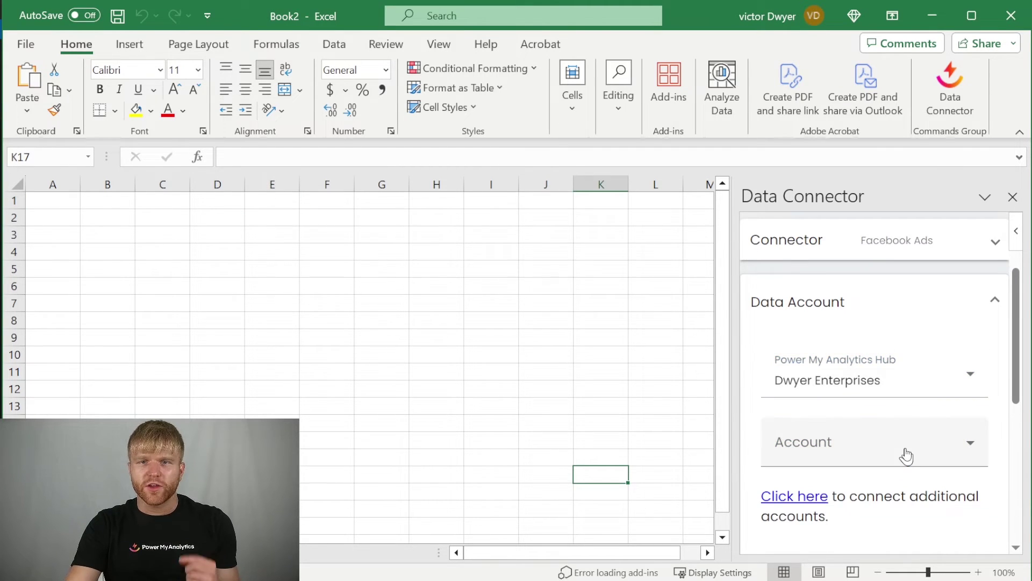
pyautogui.click(907, 456)
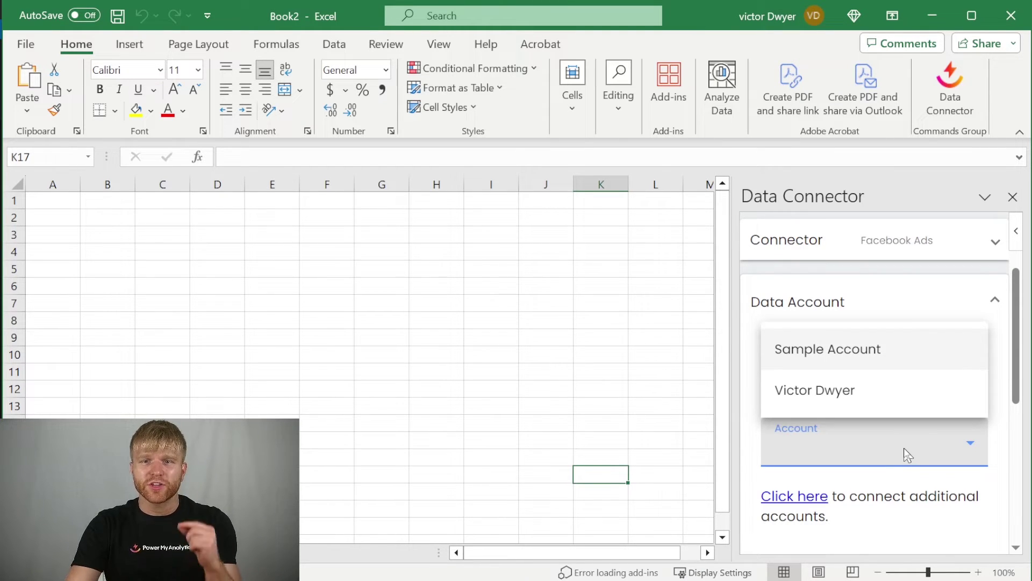
pyautogui.click(839, 355)
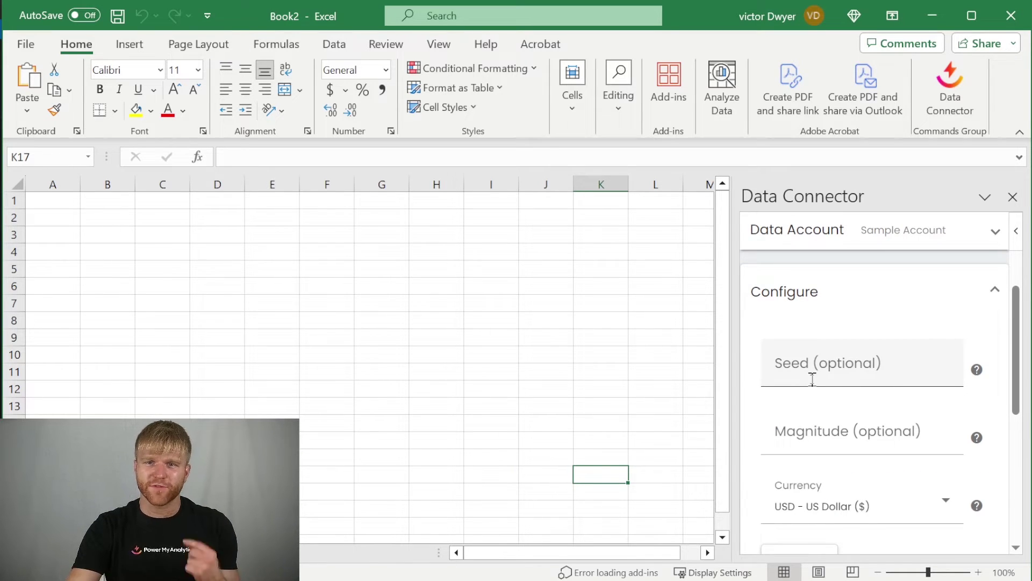
# - Apply the USD configuration and confirm the last 7 days date range
pyautogui.scroll(-2, 812, 379)
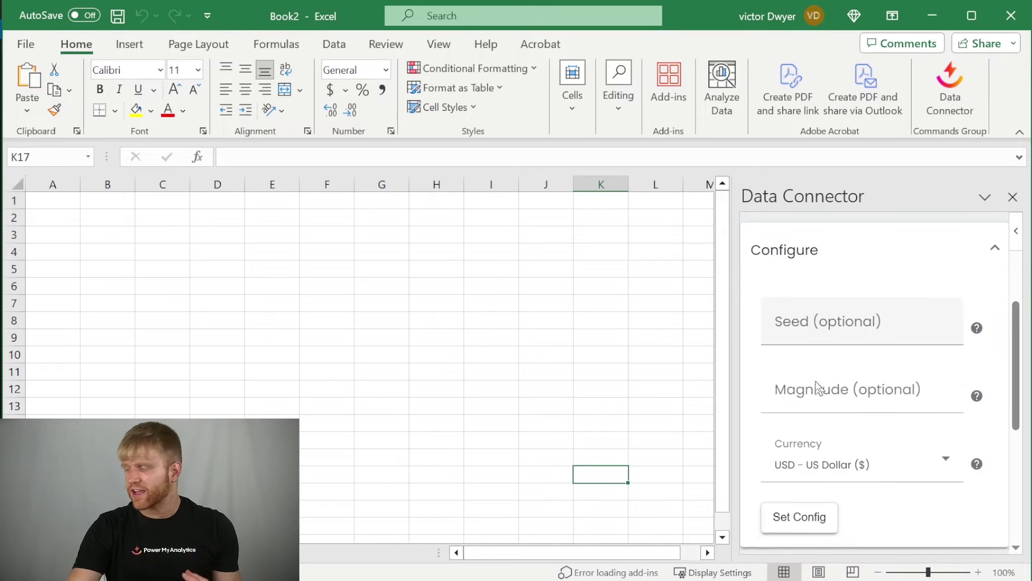
pyautogui.click(798, 452)
pyautogui.click(850, 339)
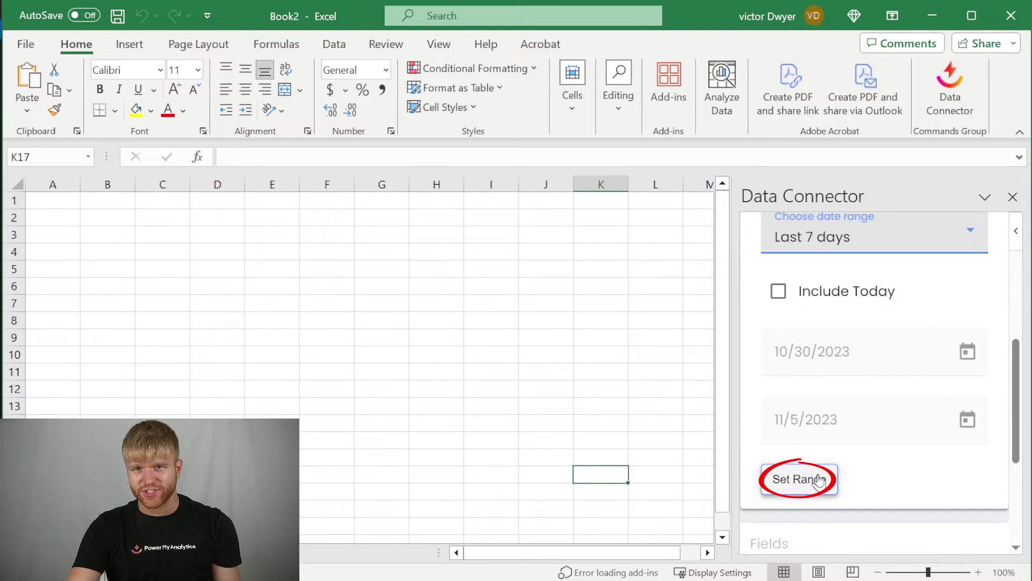
pyautogui.click(819, 479)
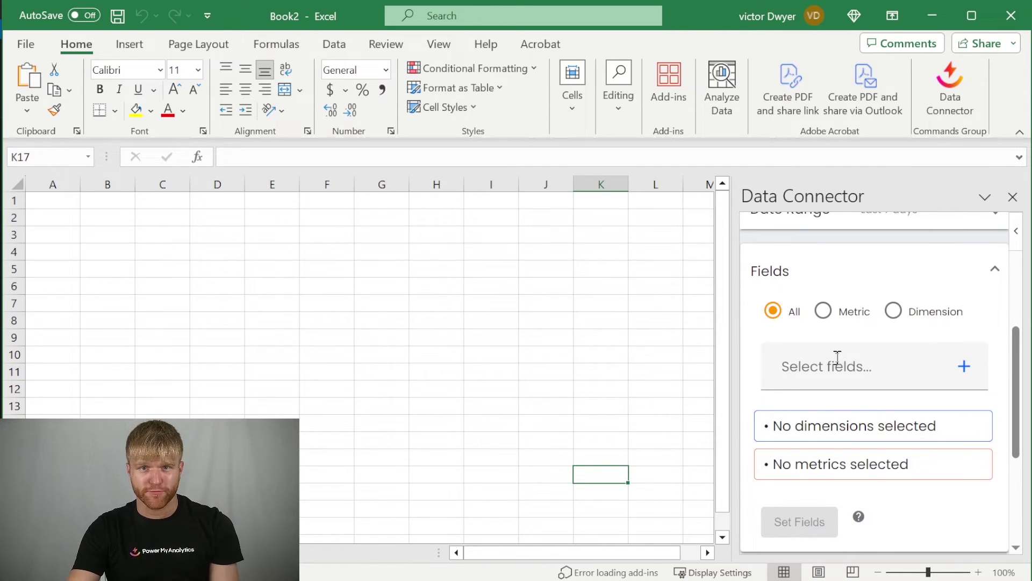
# - Add the Date field alongside Campaign Name and confirm the report fields
pyautogui.click(816, 361)
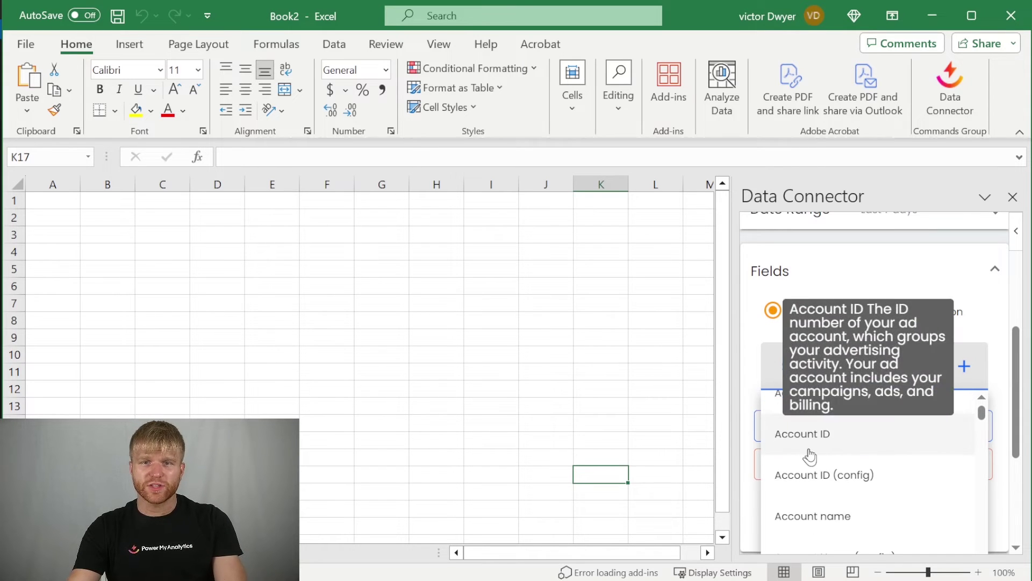
pyautogui.scroll(-1, 810, 455)
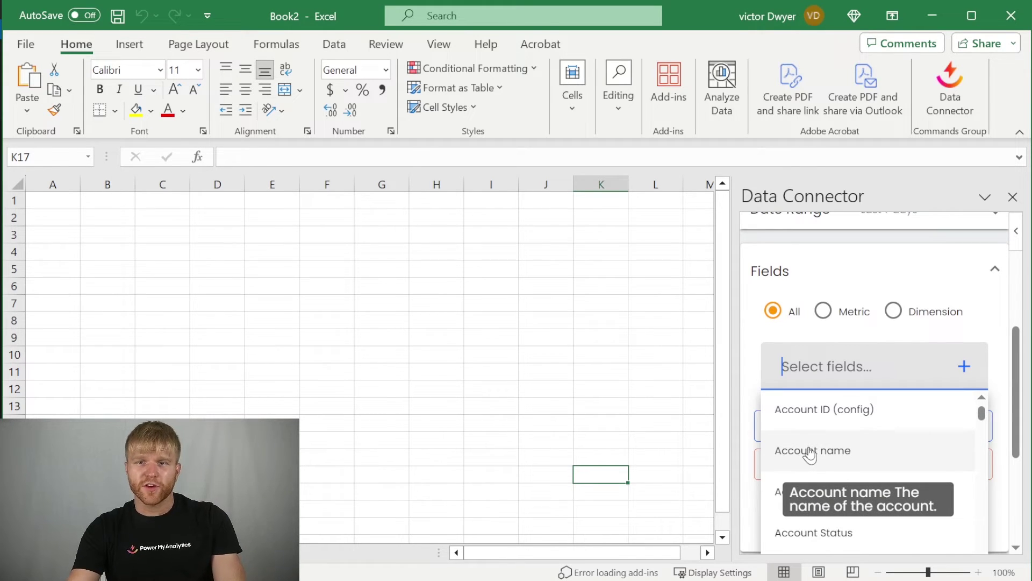
pyautogui.scroll(-1, 810, 456)
pyautogui.write('ate')
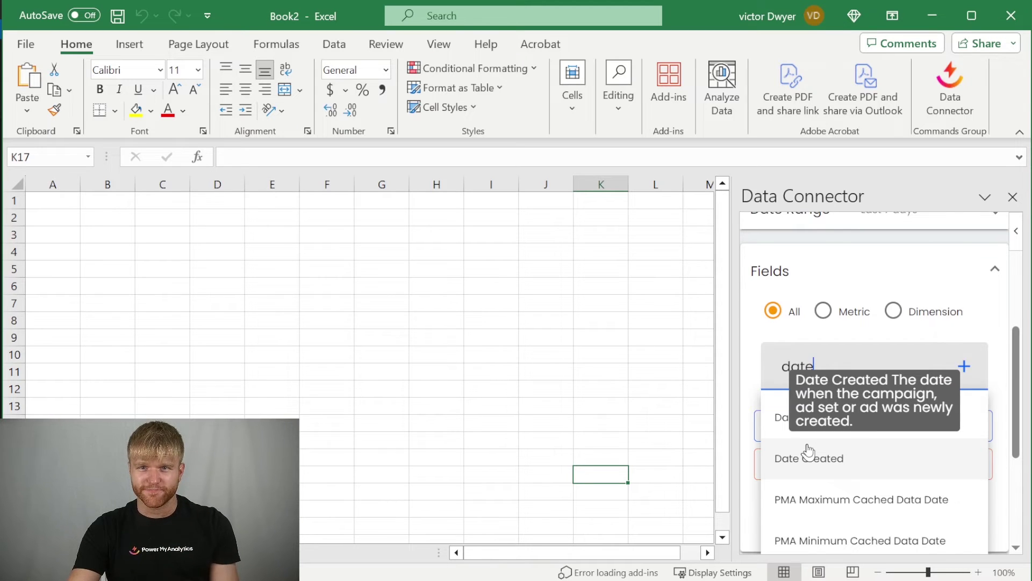
pyautogui.click(809, 454)
pyautogui.click(799, 438)
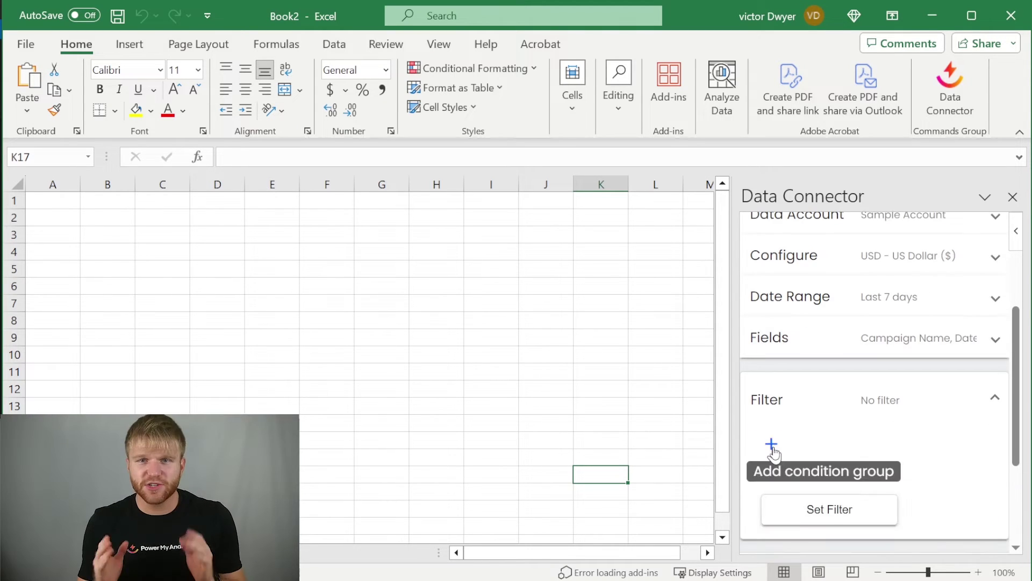
# - Leave the report filter empty, with no comparison operator chosen
pyautogui.scroll(-1, 849, 429)
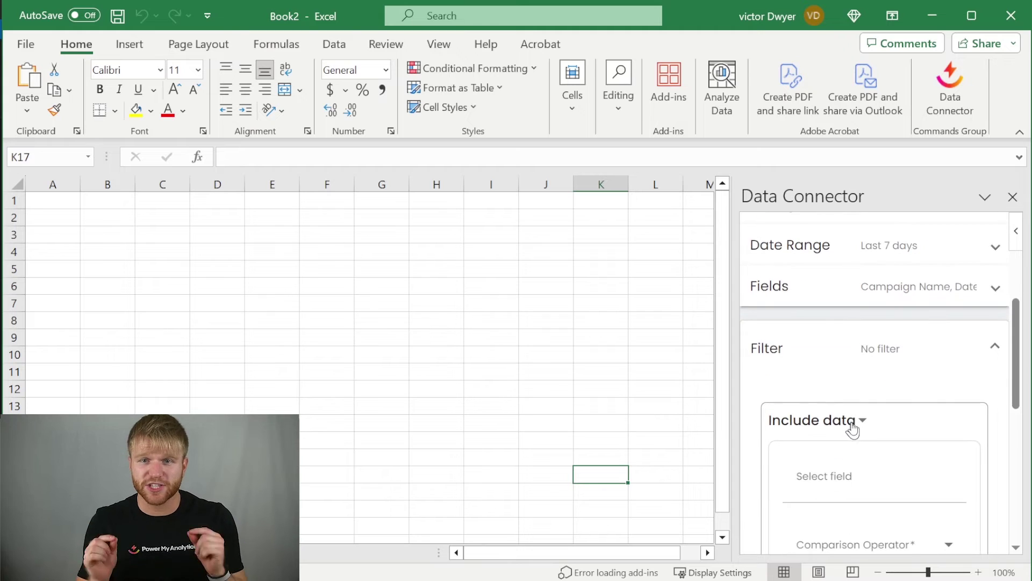
pyautogui.scroll(-2, 860, 440)
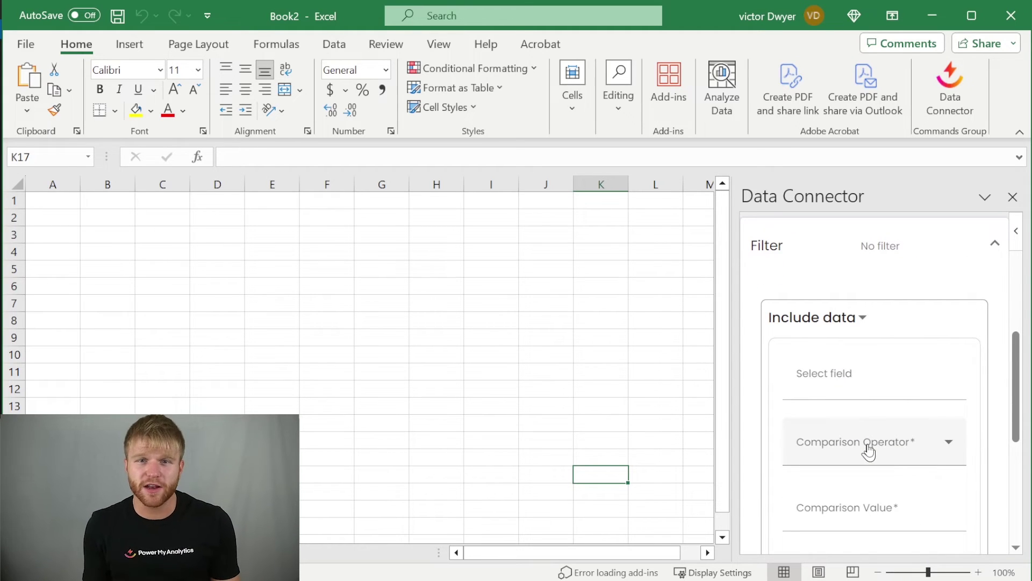
pyautogui.click(869, 452)
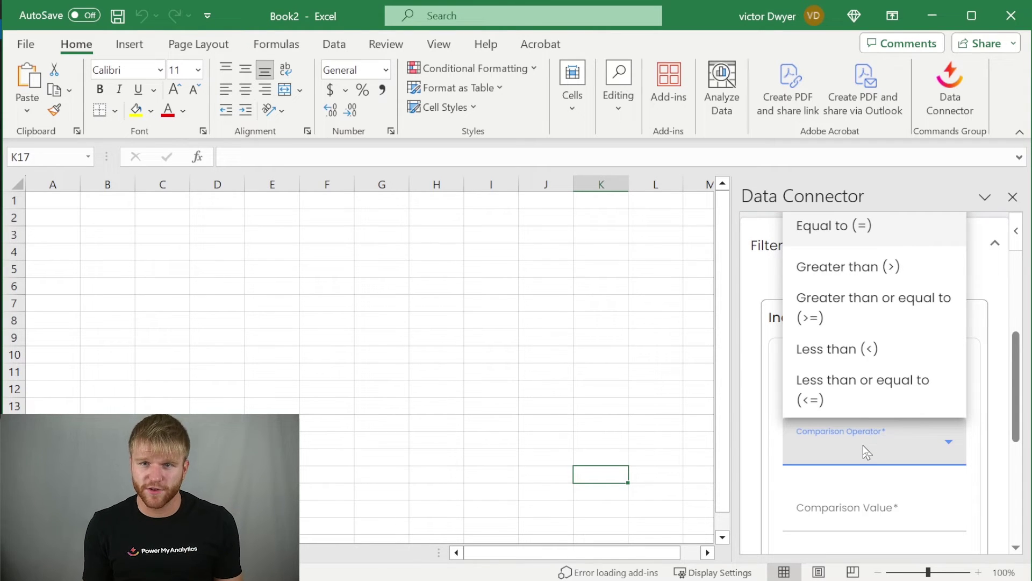
pyautogui.click(863, 446)
# - Order the report by Date in ascending order
pyautogui.scroll(-1, 884, 434)
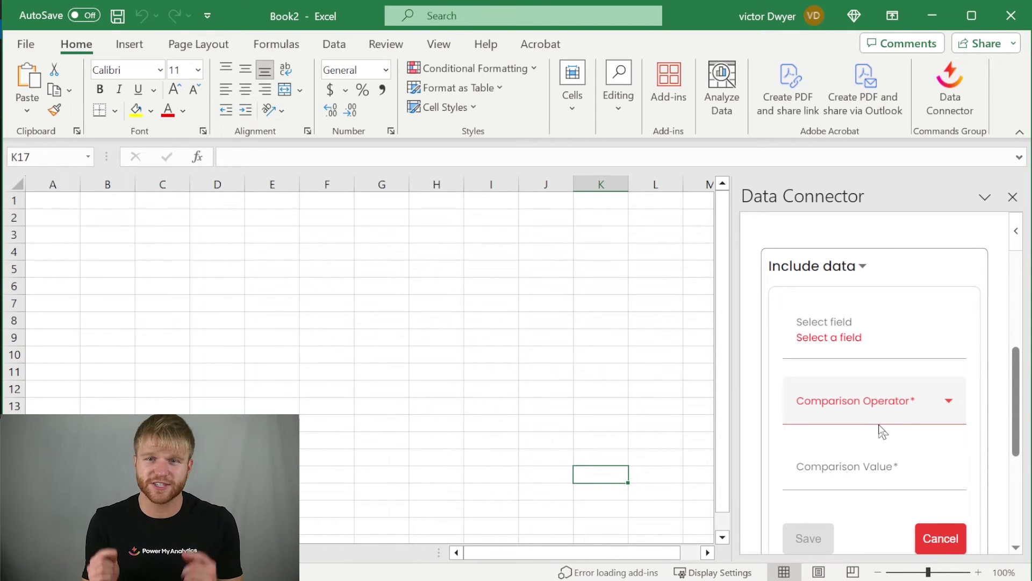
pyautogui.scroll(-2, 882, 433)
pyautogui.scroll(-5, 882, 437)
pyautogui.click(890, 371)
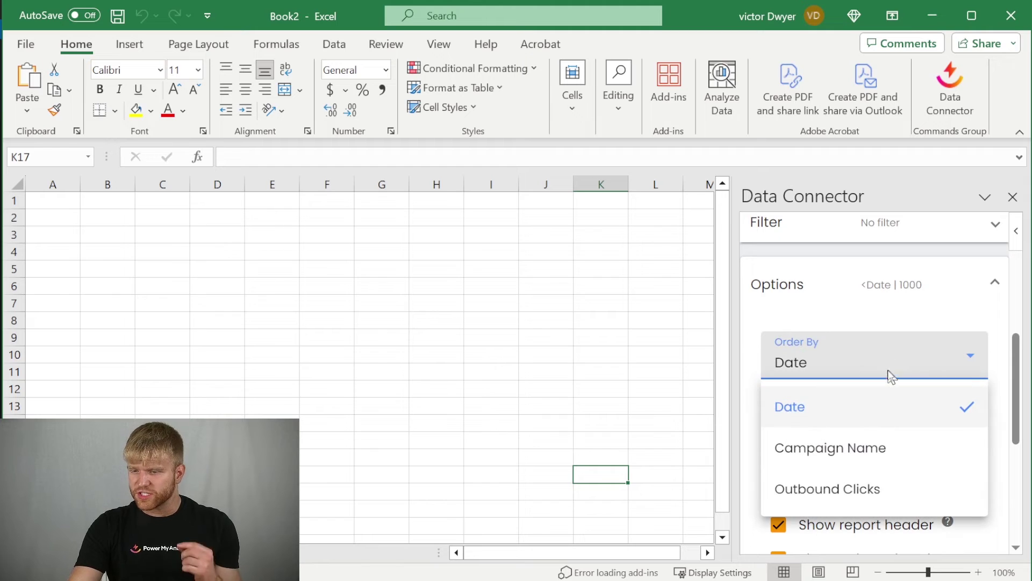
pyautogui.click(870, 405)
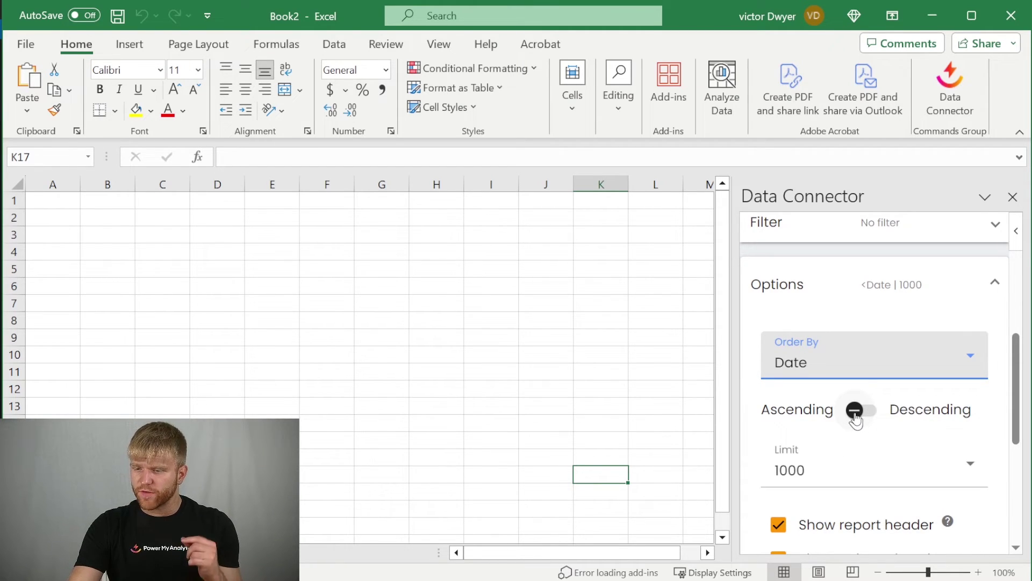
pyautogui.click(853, 417)
pyautogui.click(852, 420)
pyautogui.click(852, 420)
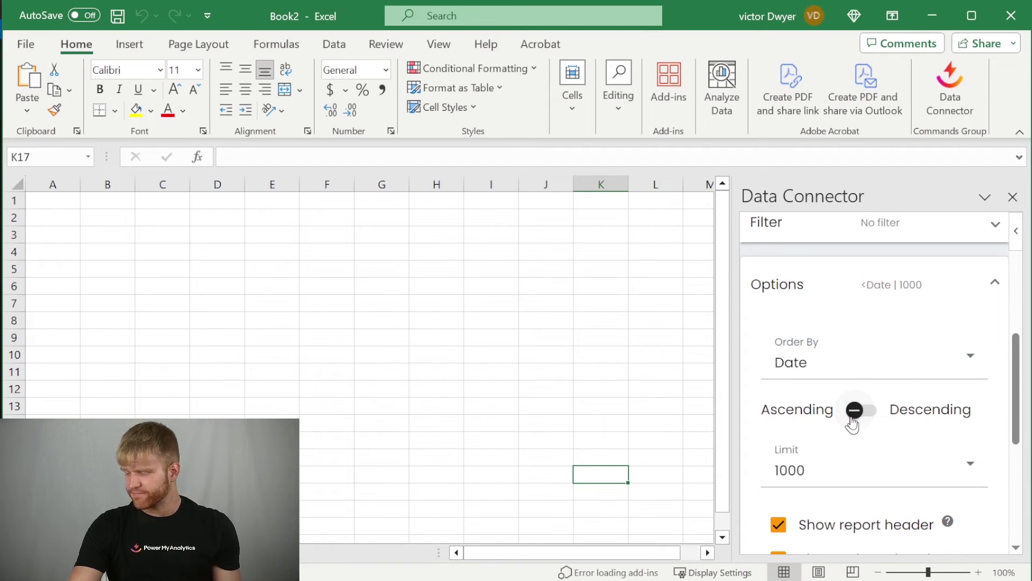
# - Keep the row limit at 1000 rows
pyautogui.scroll(-1, 822, 420)
pyautogui.click(823, 421)
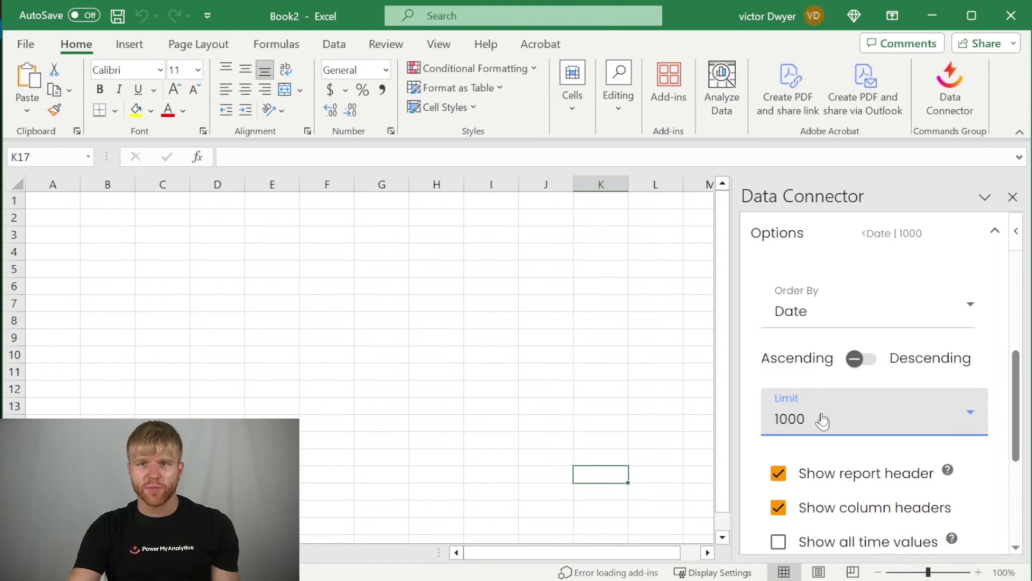
pyautogui.click(822, 420)
pyautogui.scroll(-2, 822, 350)
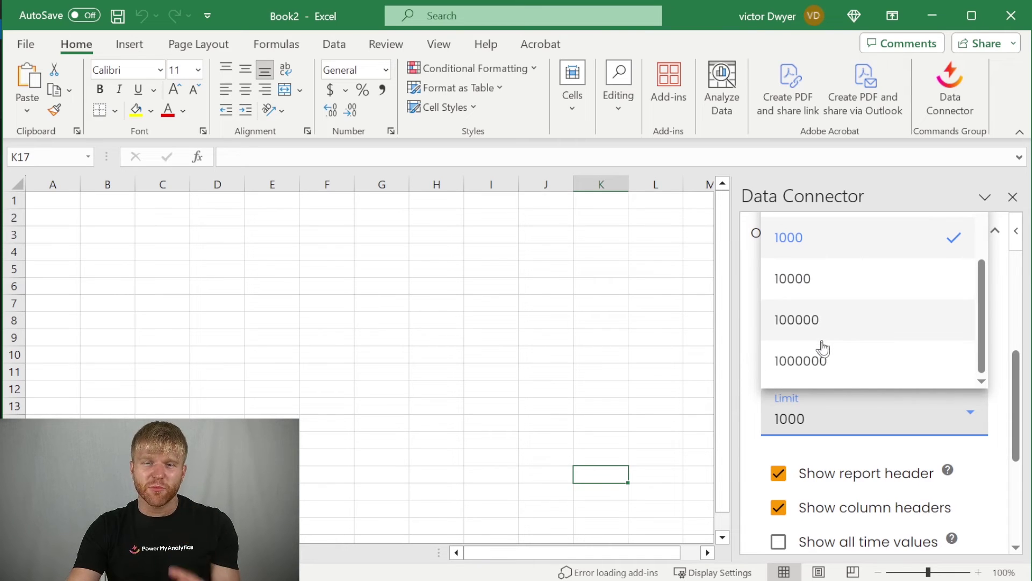
pyautogui.click(820, 396)
pyautogui.scroll(-5, 820, 397)
pyautogui.click(813, 497)
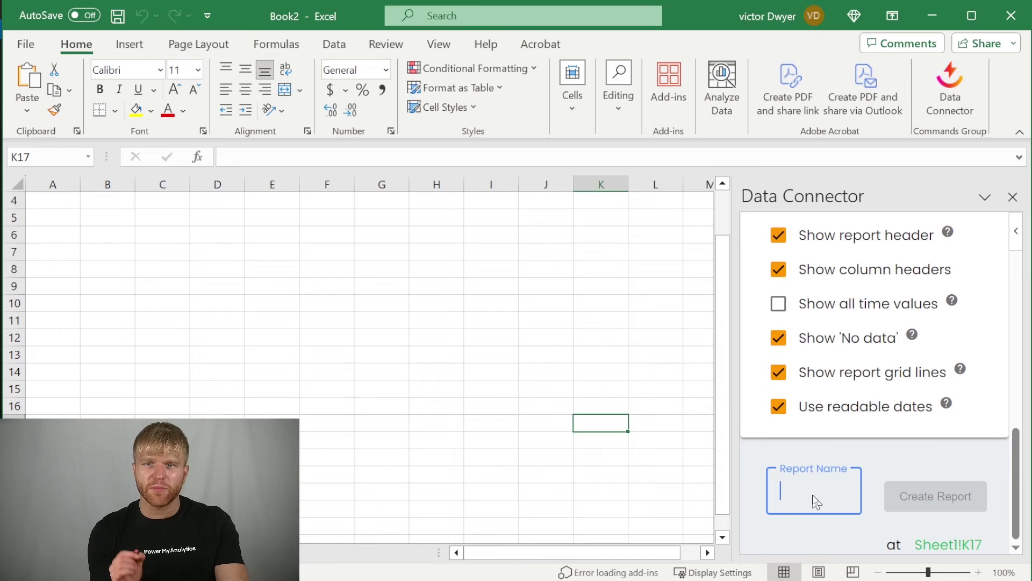
# - Name the report 'Test', create it at K17, and review its campaign rows
pyautogui.write('Test')
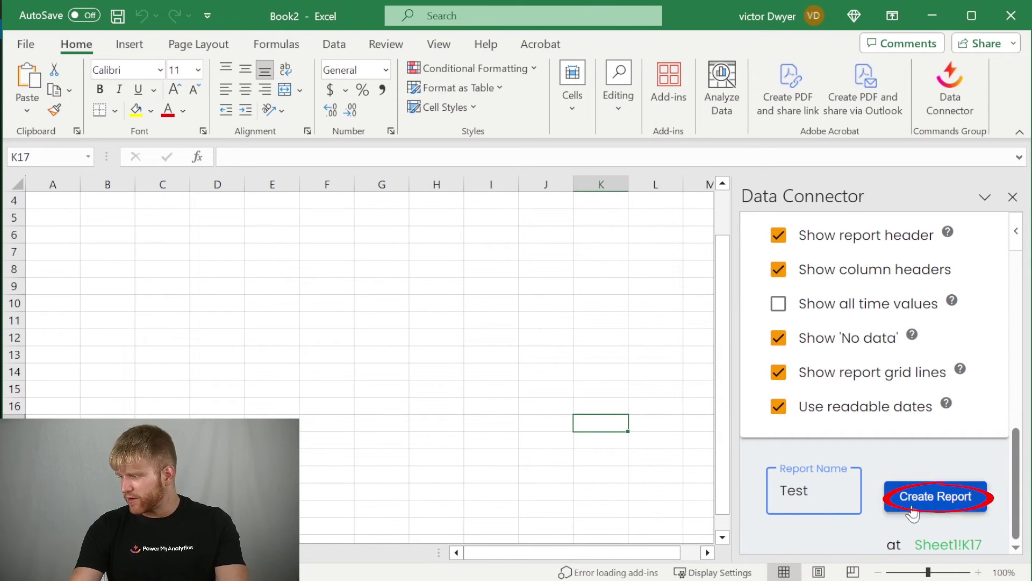
pyautogui.click(892, 508)
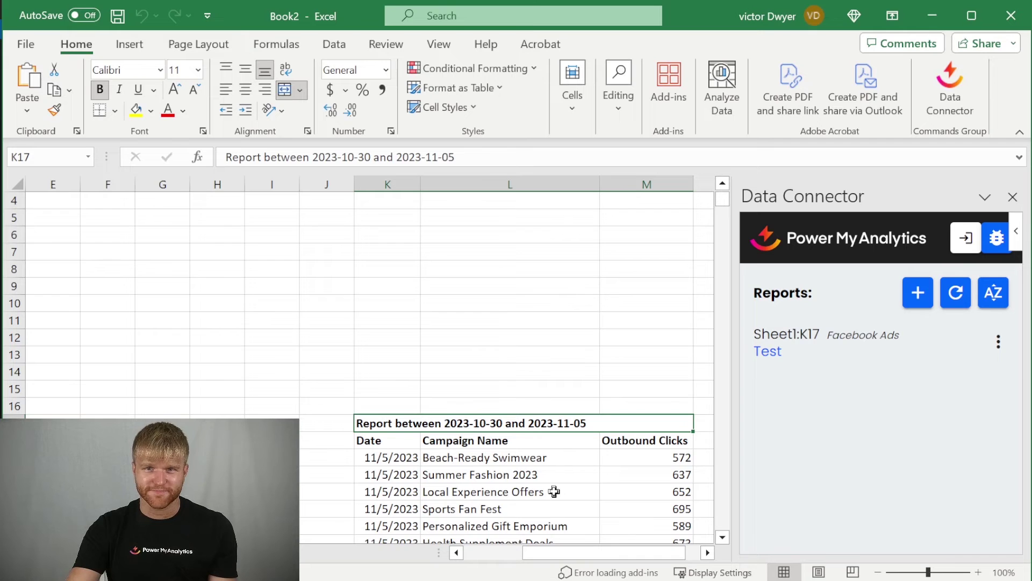
pyautogui.click(553, 492)
pyautogui.scroll(-4, 380, 266)
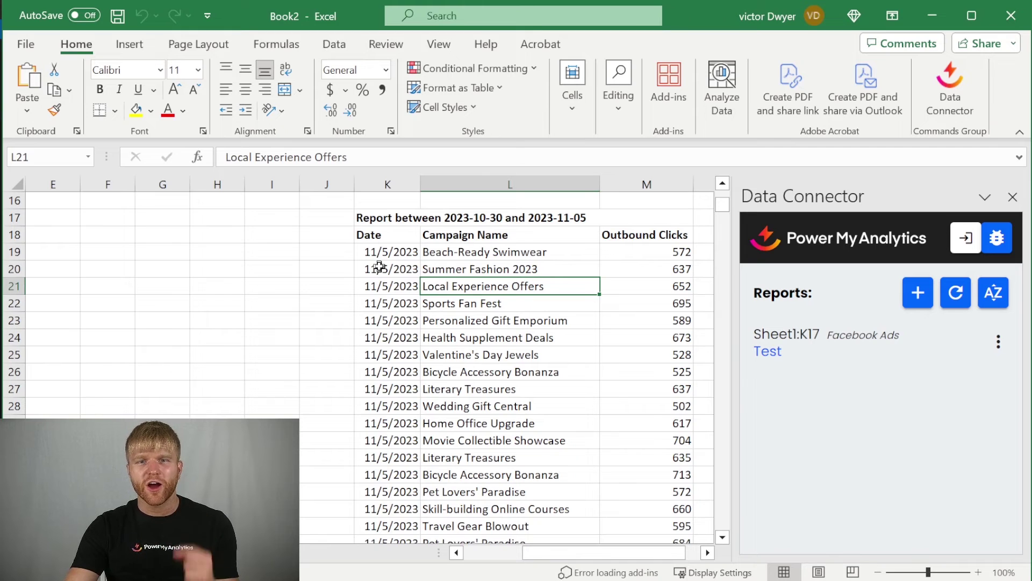
pyautogui.press('Down')
pyautogui.press('Down')
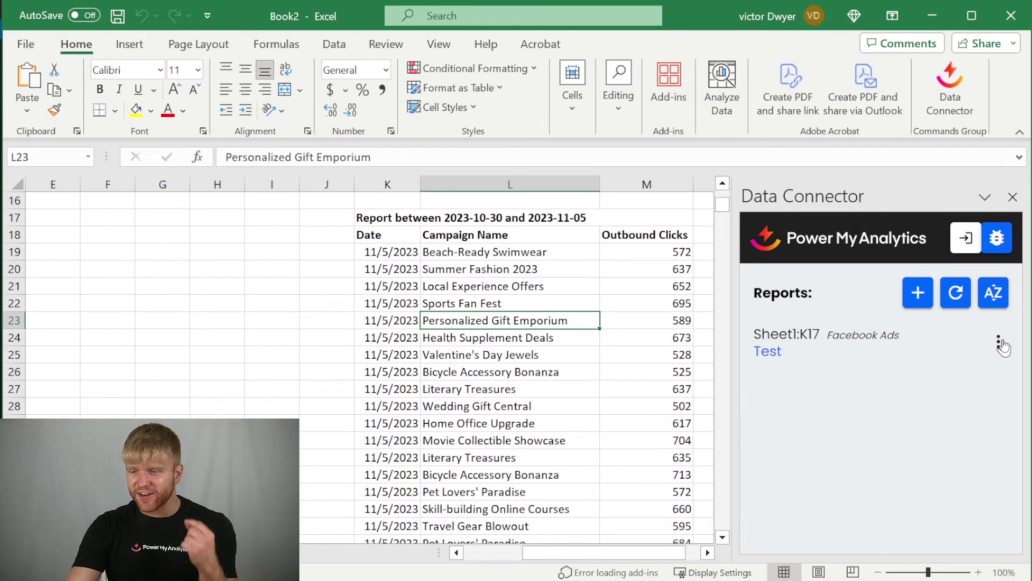
pyautogui.click(1000, 344)
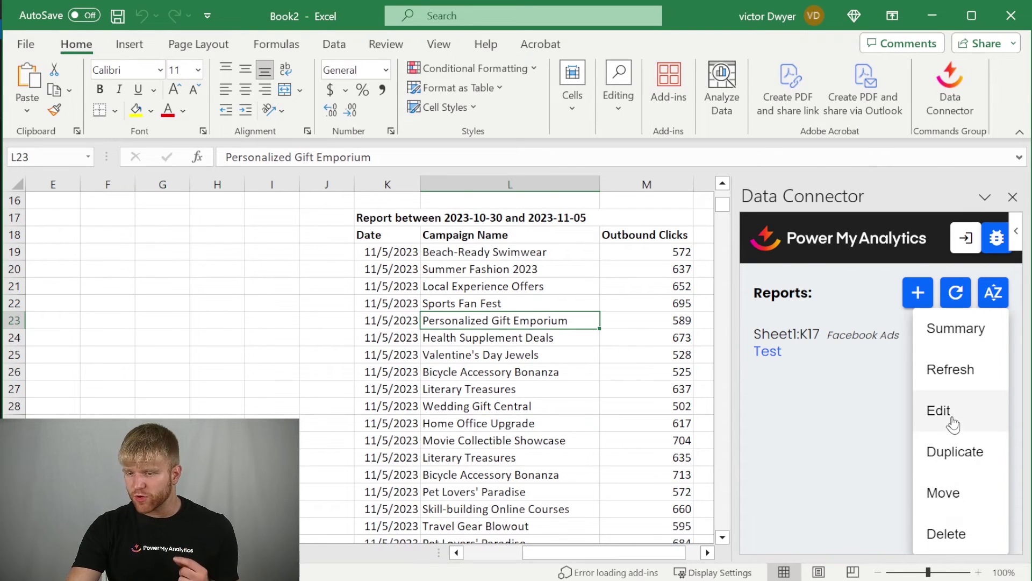
# - Check the Test report's summary, then refresh it to reload campaigns and outbound clicks
pyautogui.click(961, 337)
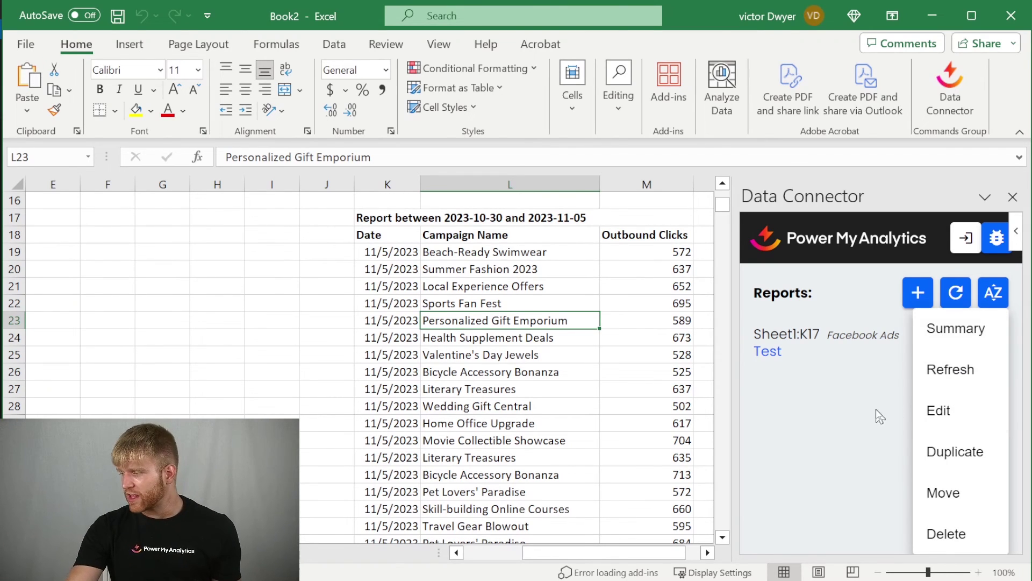
pyautogui.click(970, 371)
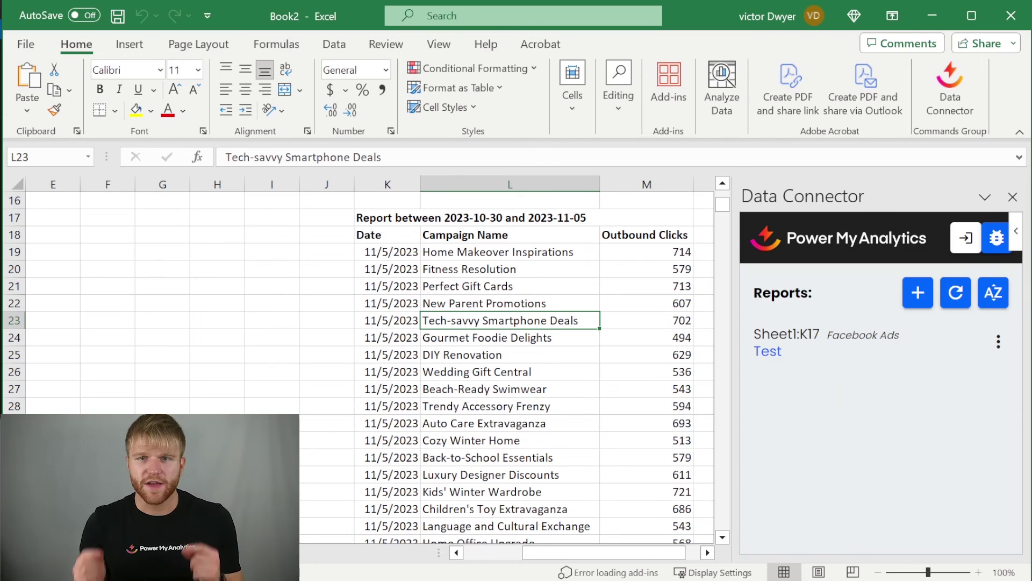